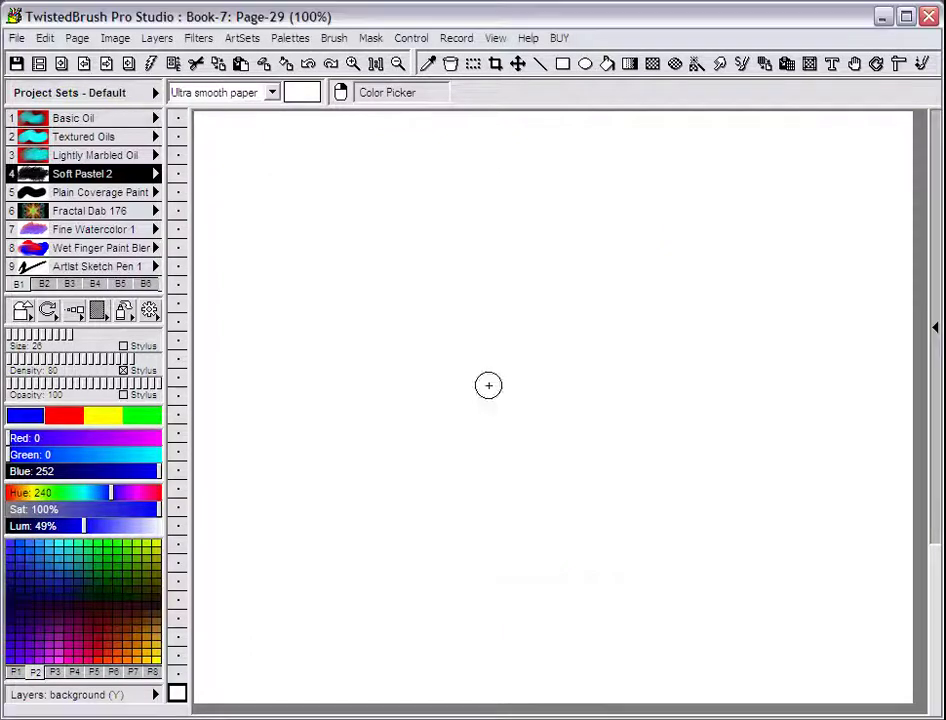
Record a script brush by painting blue diagonal Soft Pastel 2 strokes overlaid with red strokes near the page's upper left.
{"action": "left_click", "coordinate": [750, 70]}
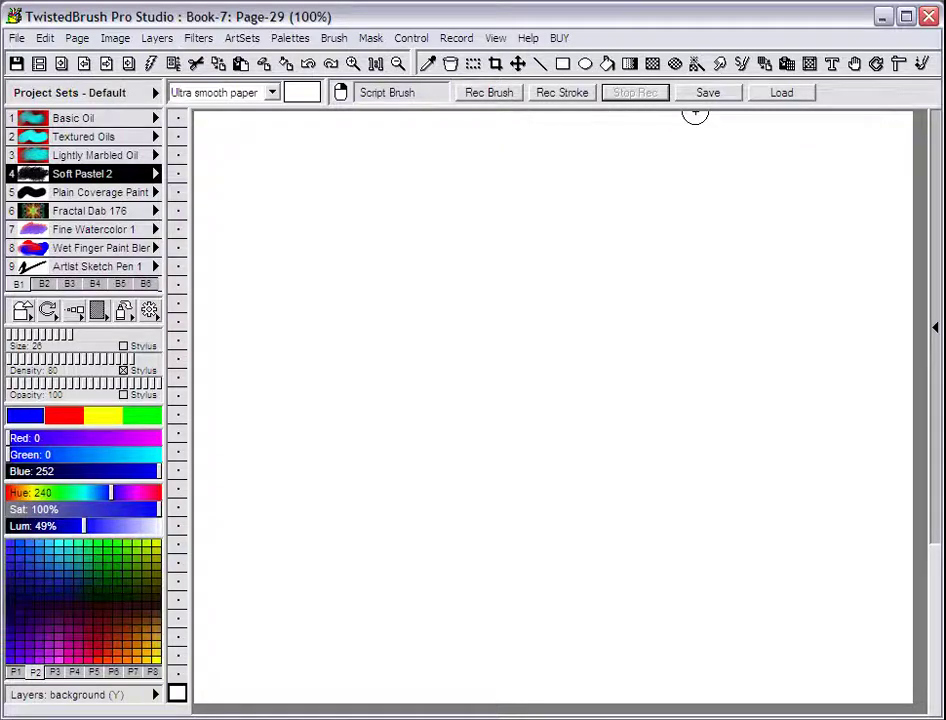
{"action": "left_click", "coordinate": [492, 97]}
{"action": "mouse_move", "coordinate": [344, 324]}
{"action": "left_mouse_down"}
{"action": "mouse_move", "coordinate": [439, 249]}
{"action": "mouse_move", "coordinate": [350, 317]}
{"action": "mouse_move", "coordinate": [321, 325]}
{"action": "mouse_move", "coordinate": [355, 321]}
{"action": "mouse_move", "coordinate": [494, 262]}
{"action": "left_mouse_up"}
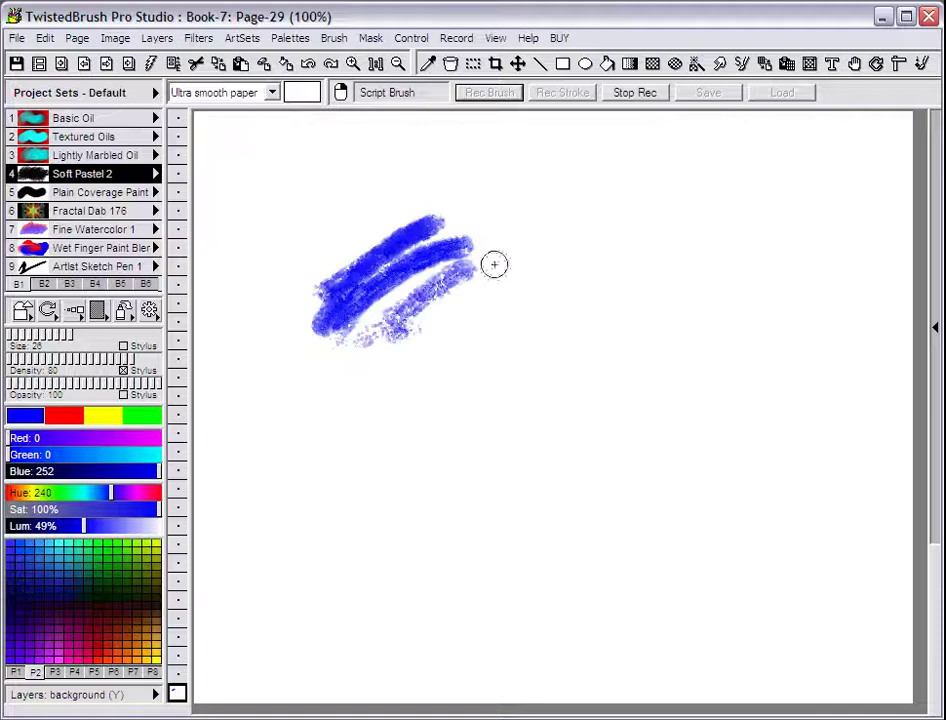
{"action": "left_click", "coordinate": [62, 416]}
{"action": "mouse_move", "coordinate": [370, 305]}
{"action": "left_mouse_down"}
{"action": "mouse_move", "coordinate": [455, 250]}
{"action": "mouse_move", "coordinate": [440, 275]}
{"action": "left_mouse_up"}
{"action": "left_click", "coordinate": [635, 99]}
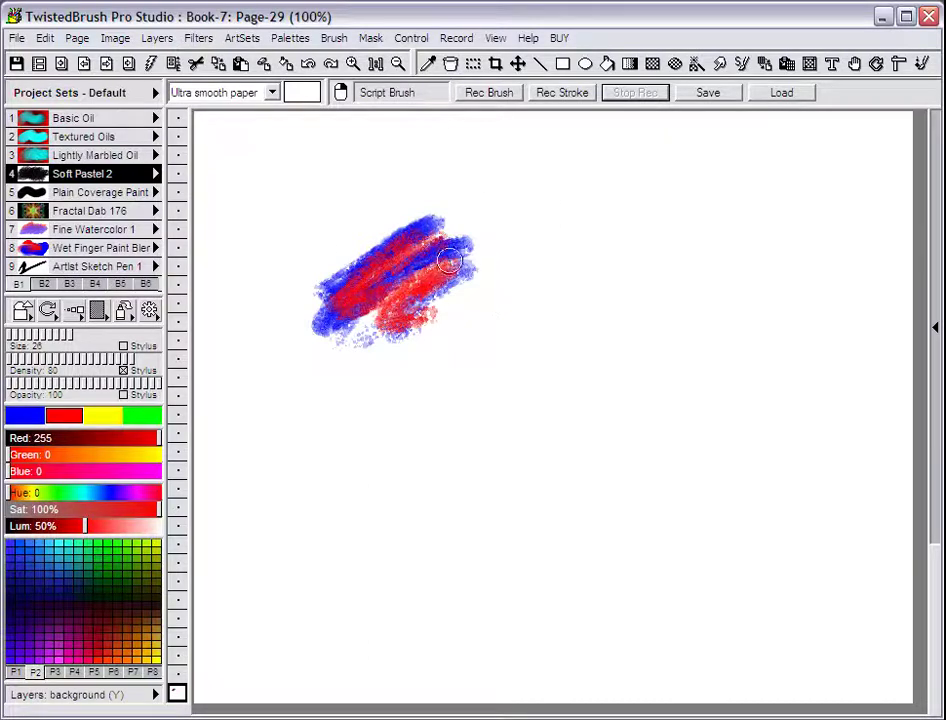
Stamp the recorded blue and red script brush at several spots across the page.
{"action": "left_click_drag", "start_coordinate": [443, 256], "coordinate": [400, 328]}
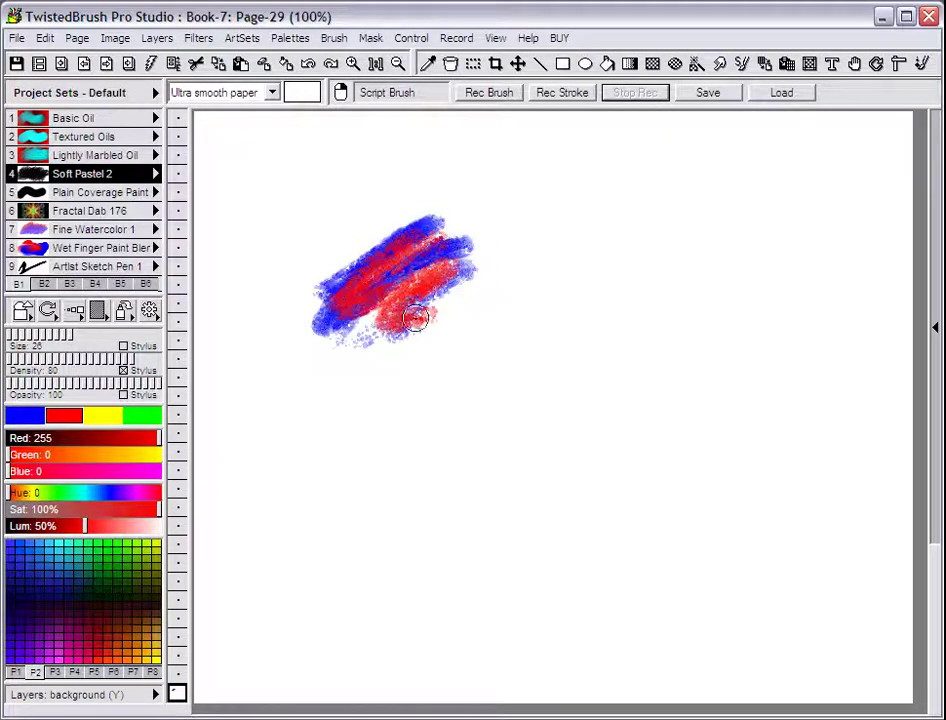
{"action": "left_click", "coordinate": [551, 369]}
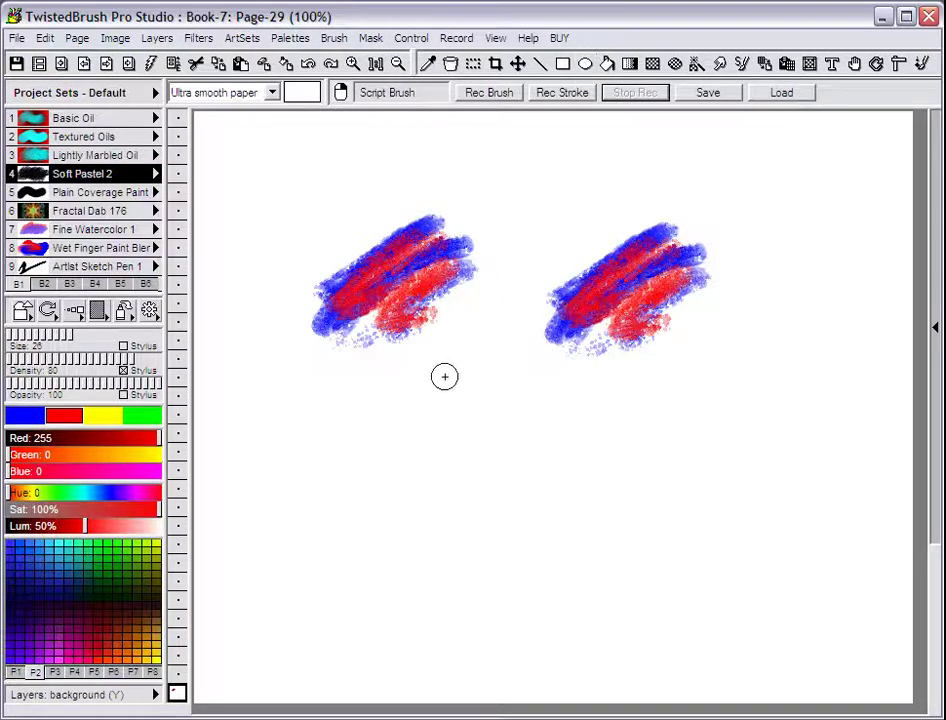
{"action": "left_click", "coordinate": [345, 105]}
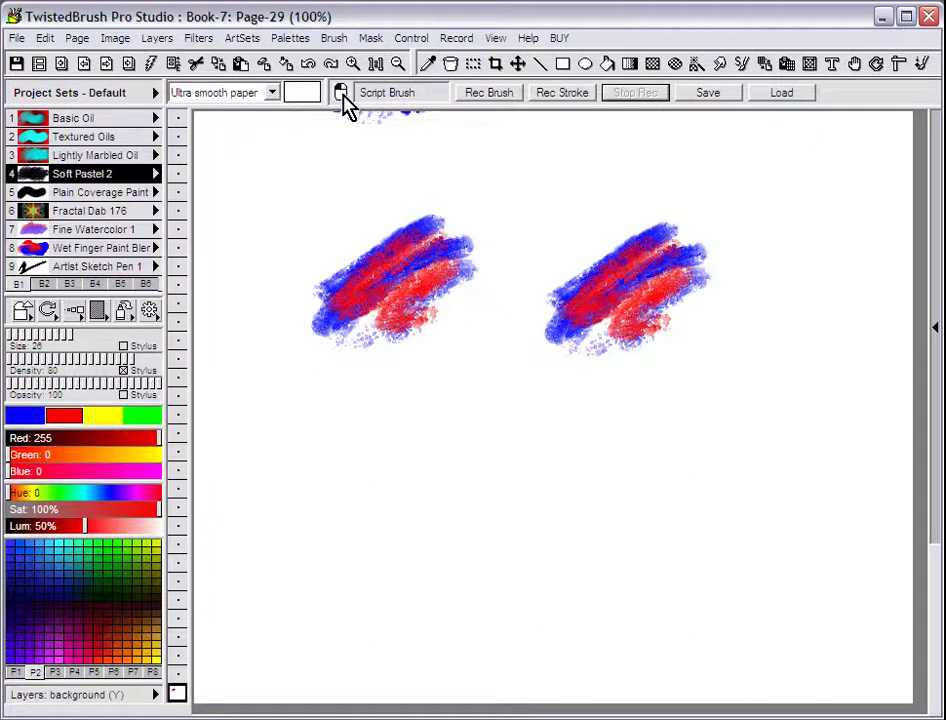
{"action": "left_click", "coordinate": [429, 448]}
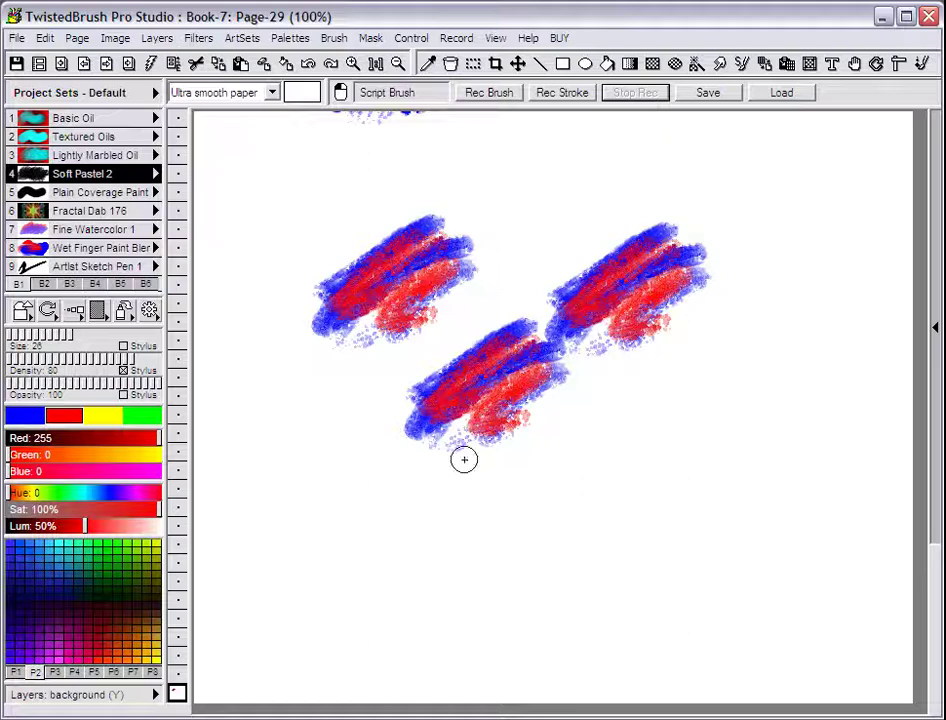
{"action": "left_click", "coordinate": [644, 431]}
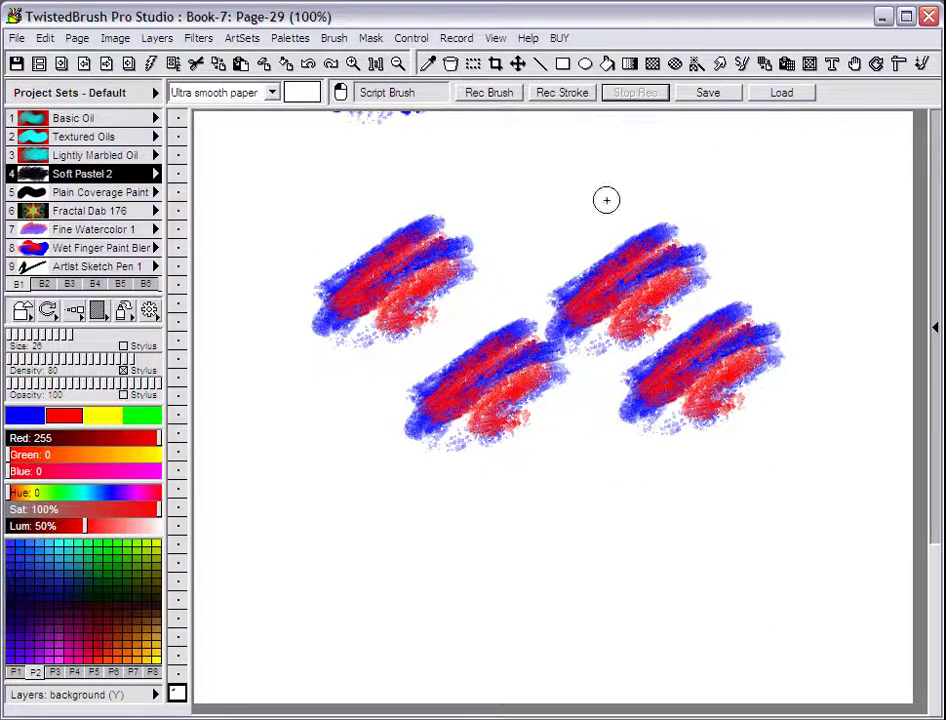
{"action": "left_click", "coordinate": [304, 470]}
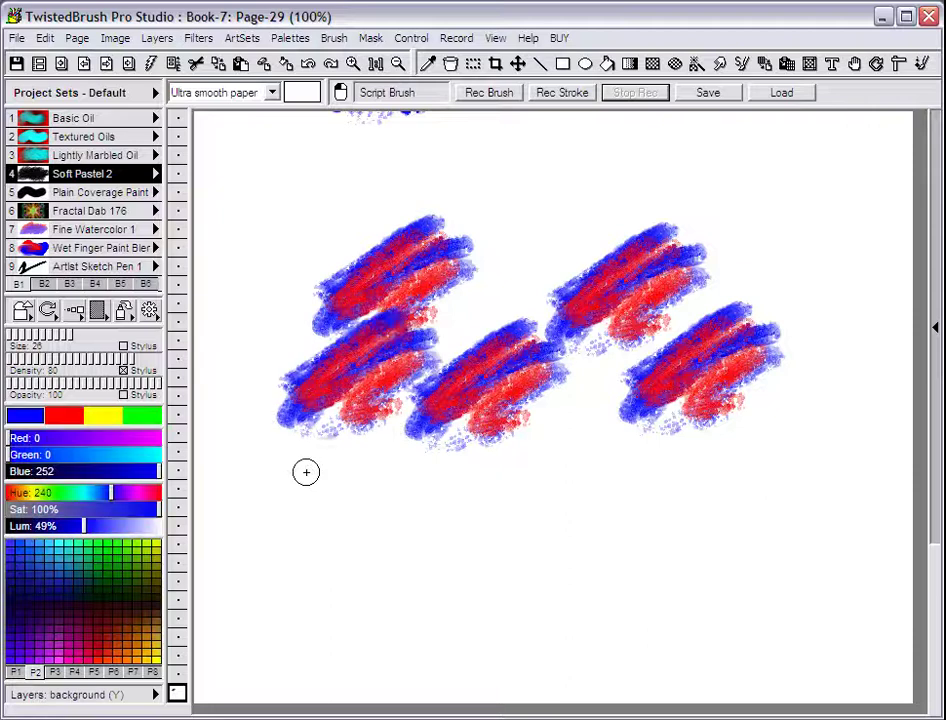
{"action": "left_click", "coordinate": [406, 558]}
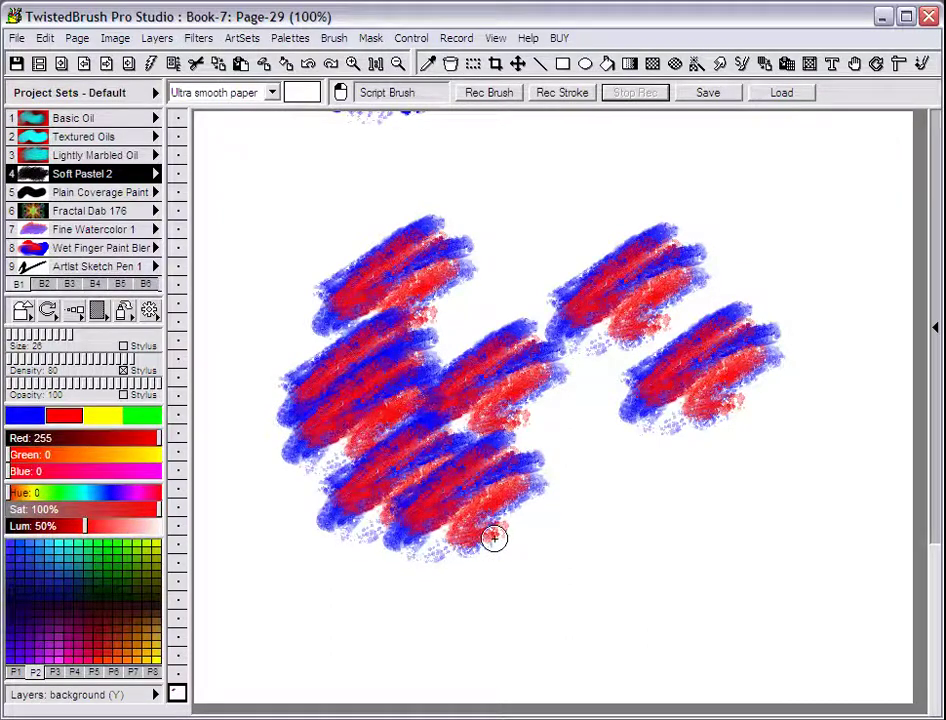
{"action": "left_click", "coordinate": [584, 515]}
{"action": "left_click", "coordinate": [585, 516]}
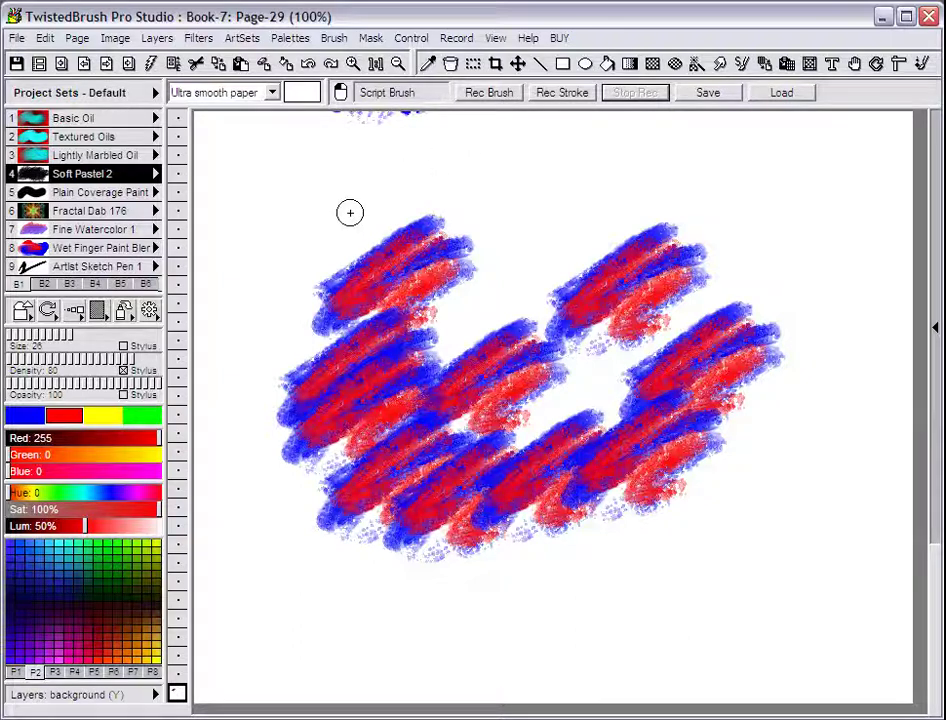
Switch to the Plain Coverage Paint brush, stamp the recorded script brush at the lower left, and clear the page.
{"action": "left_click", "coordinate": [128, 199]}
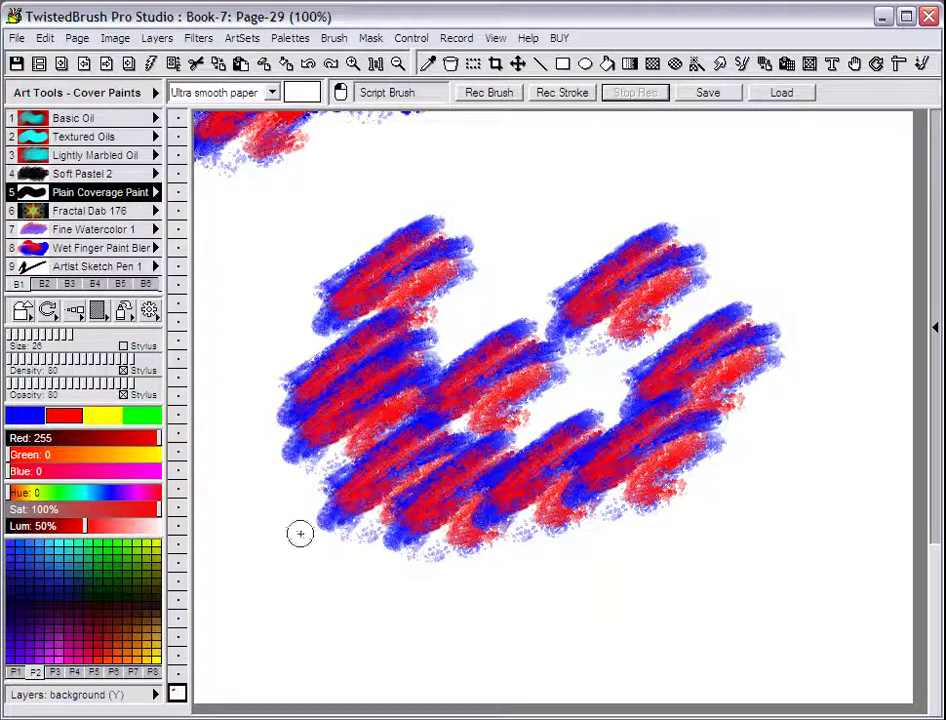
{"action": "left_click_drag", "start_coordinate": [247, 590], "coordinate": [370, 485]}
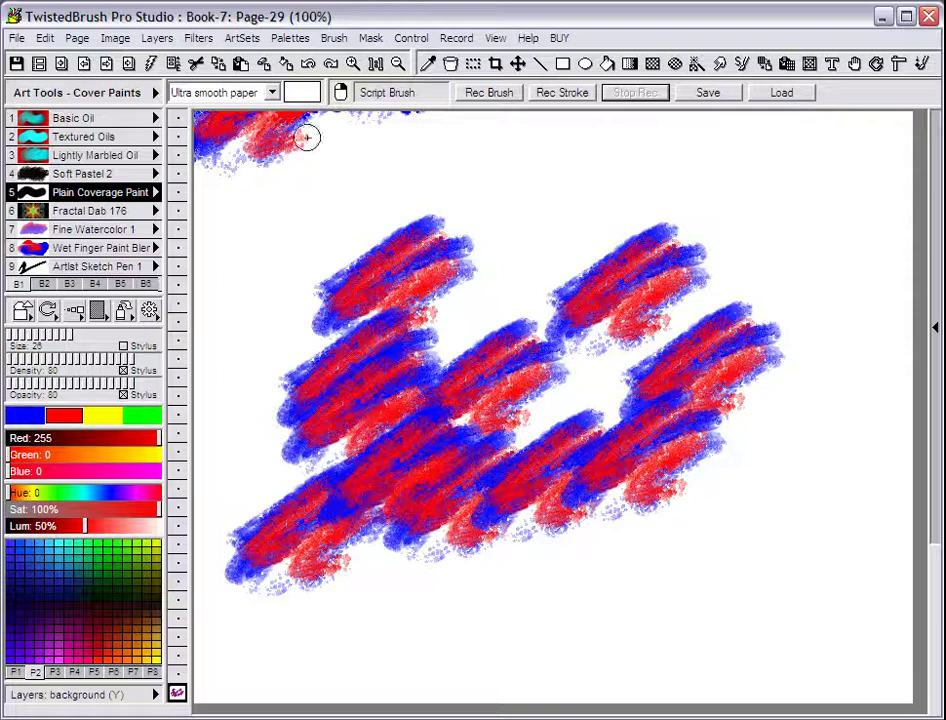
{"action": "left_click", "coordinate": [263, 63]}
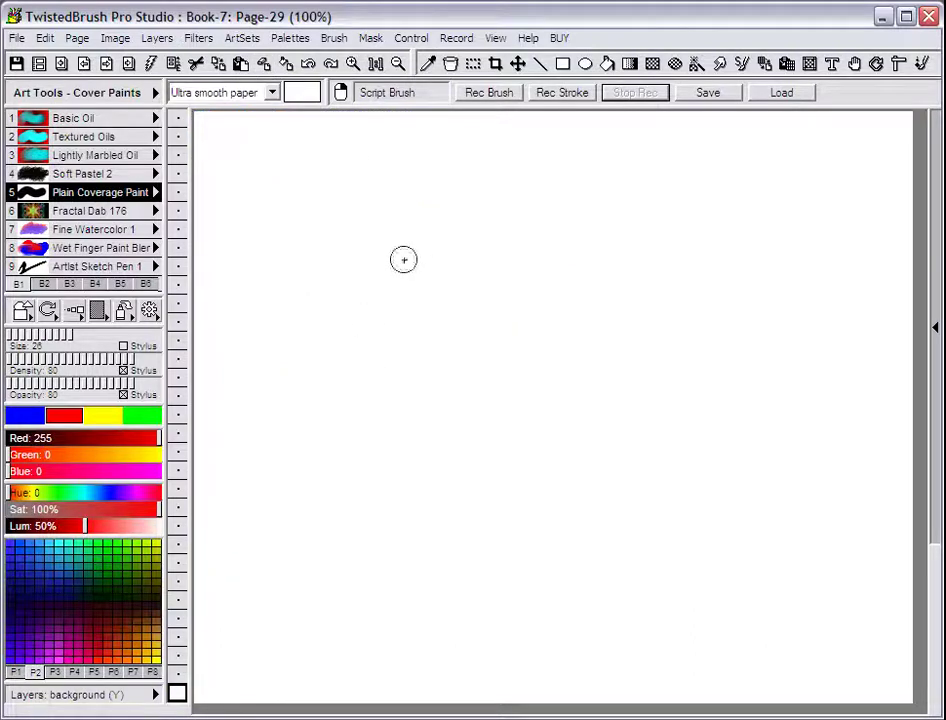
Paint two red freehand strokes, stamp the recorded script brush below them for comparison, and clear the page.
{"action": "mouse_move", "coordinate": [278, 360]}
{"action": "left_mouse_down"}
{"action": "mouse_move", "coordinate": [401, 243]}
{"action": "mouse_move", "coordinate": [552, 316]}
{"action": "left_mouse_up"}
{"action": "left_click_drag", "start_coordinate": [296, 214], "coordinate": [404, 188]}
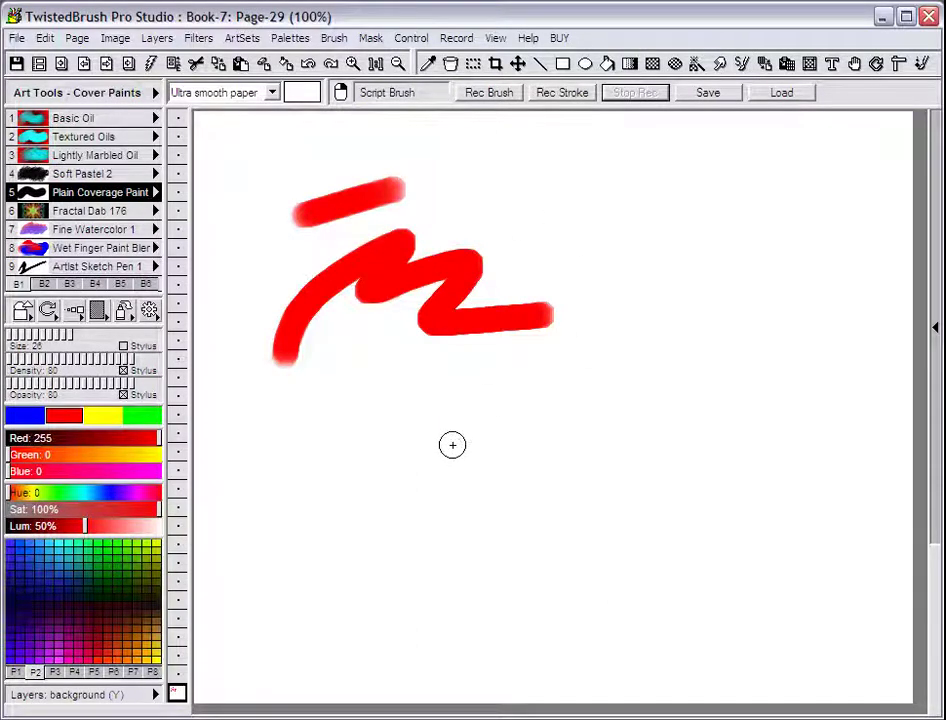
{"action": "mouse_move", "coordinate": [452, 446]}
{"action": "left_mouse_down"}
{"action": "mouse_move", "coordinate": [541, 357]}
{"action": "mouse_move", "coordinate": [563, 394]}
{"action": "mouse_move", "coordinate": [561, 335]}
{"action": "mouse_move", "coordinate": [504, 417]}
{"action": "mouse_move", "coordinate": [541, 386]}
{"action": "left_mouse_up"}
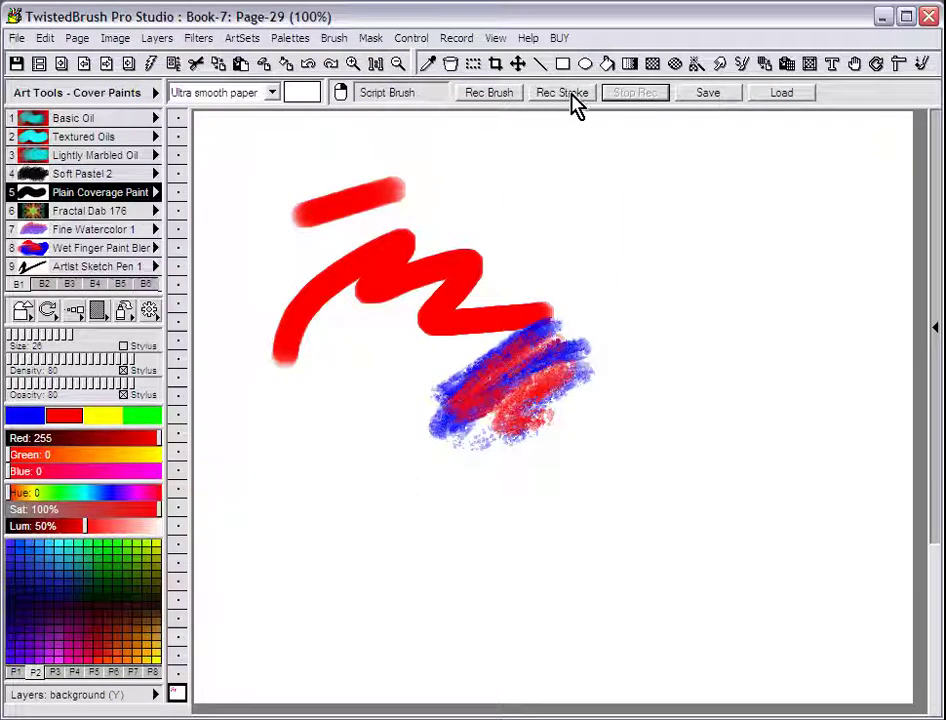
{"action": "left_click", "coordinate": [264, 66]}
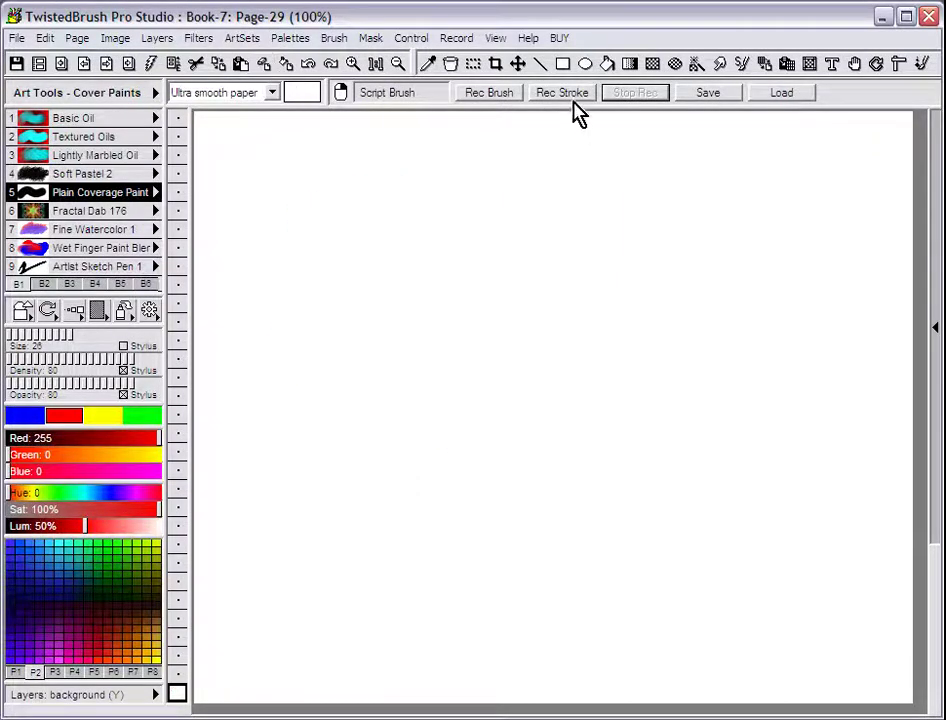
Record a stroke script by painting one wavy red Plain Coverage Paint stroke rising diagonally to the right.
{"action": "left_click", "coordinate": [572, 100]}
{"action": "mouse_move", "coordinate": [363, 342]}
{"action": "left_mouse_down"}
{"action": "mouse_move", "coordinate": [393, 288]}
{"action": "mouse_move", "coordinate": [581, 186]}
{"action": "left_mouse_up"}
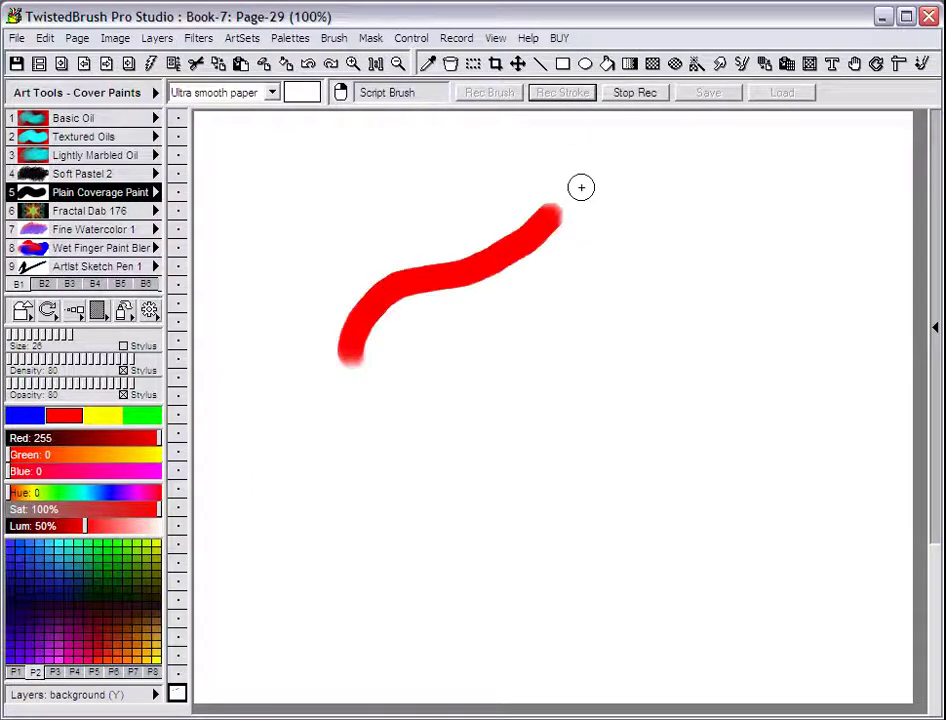
{"action": "left_click", "coordinate": [636, 96]}
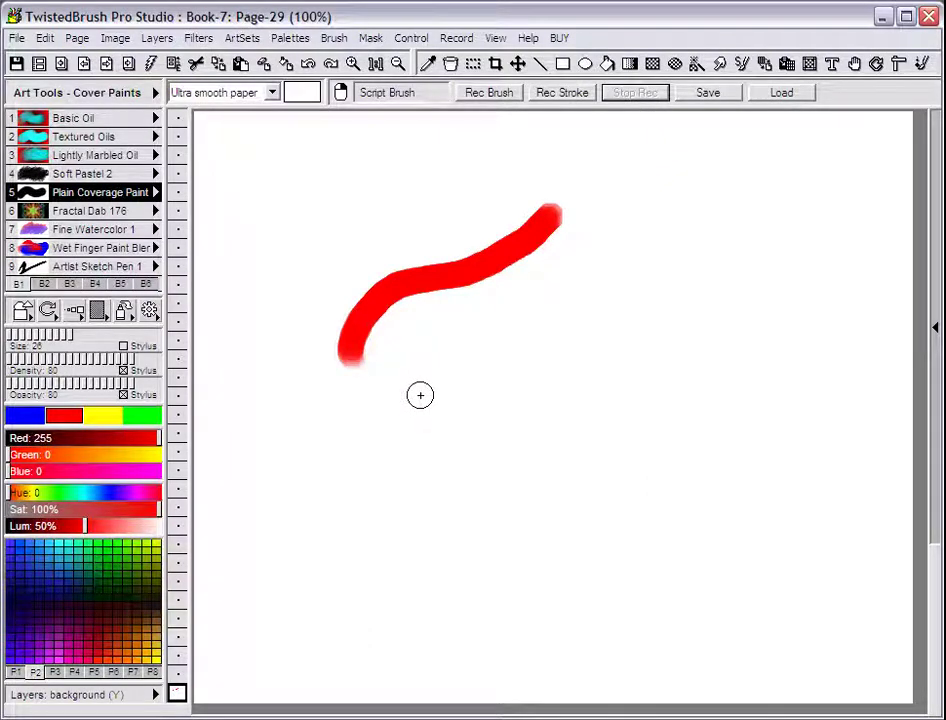
Replay the recorded red stroke repeatedly over the lower part of the page, and clear the page.
{"action": "left_click", "coordinate": [486, 408]}
{"action": "left_click", "coordinate": [541, 439]}
{"action": "mouse_move", "coordinate": [607, 478]}
{"action": "left_mouse_down"}
{"action": "mouse_move", "coordinate": [671, 612]}
{"action": "mouse_move", "coordinate": [762, 627]}
{"action": "mouse_move", "coordinate": [545, 664]}
{"action": "mouse_move", "coordinate": [384, 608]}
{"action": "mouse_move", "coordinate": [323, 502]}
{"action": "left_mouse_up"}
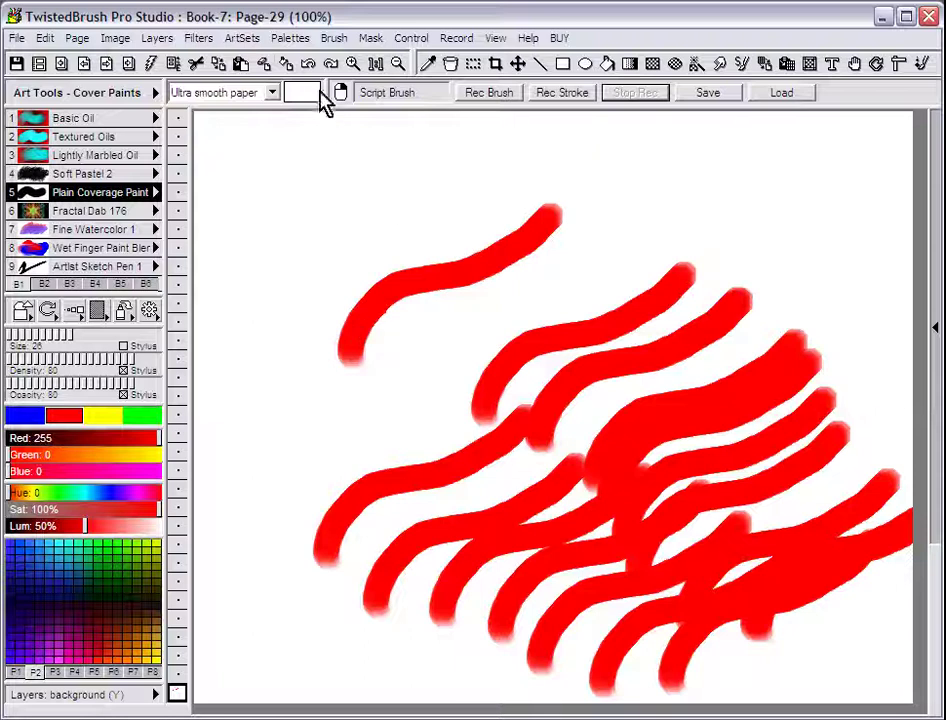
{"action": "left_click", "coordinate": [266, 68]}
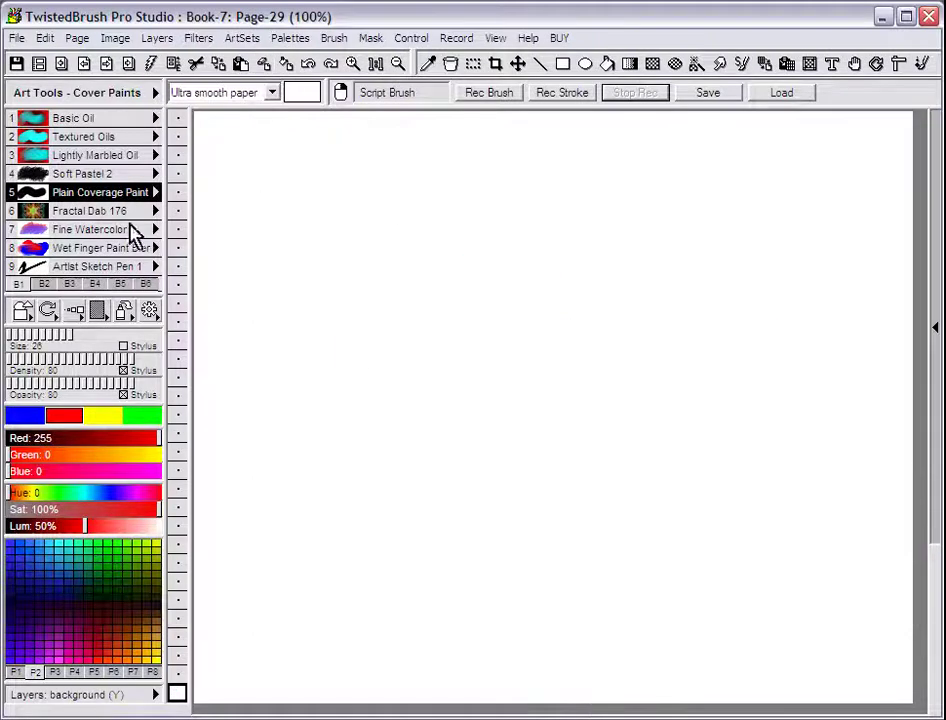
Set the brush to size 46 and blue, and replay the recorded stroke at two staggered spots on the page.
{"action": "left_click", "coordinate": [95, 334]}
{"action": "left_click", "coordinate": [27, 417]}
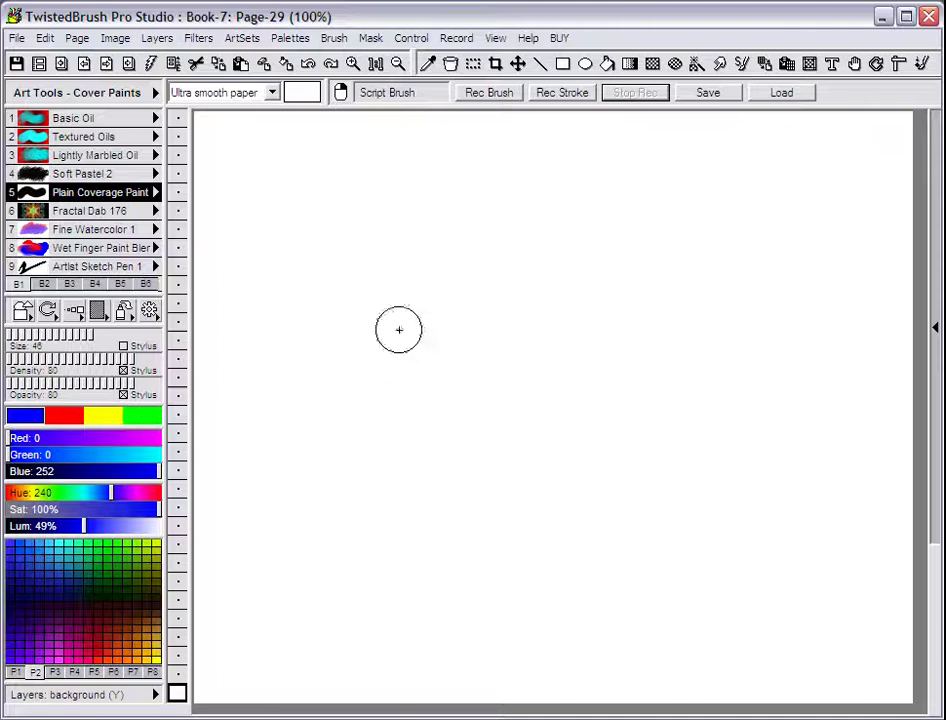
{"action": "left_click_drag", "start_coordinate": [380, 329], "coordinate": [578, 192]}
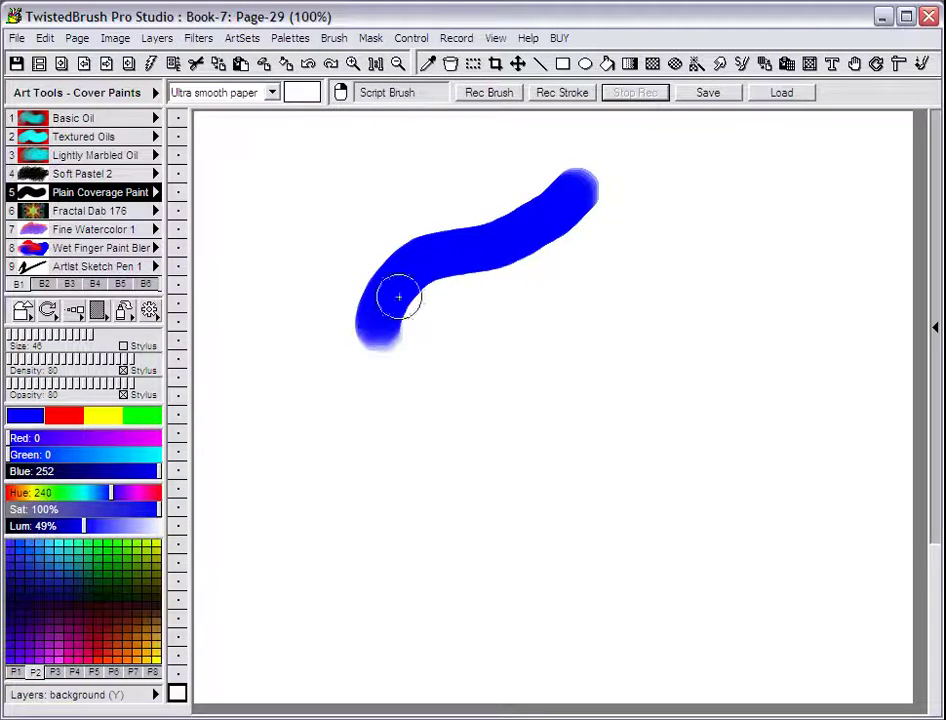
{"action": "left_click_drag", "start_coordinate": [450, 418], "coordinate": [648, 282]}
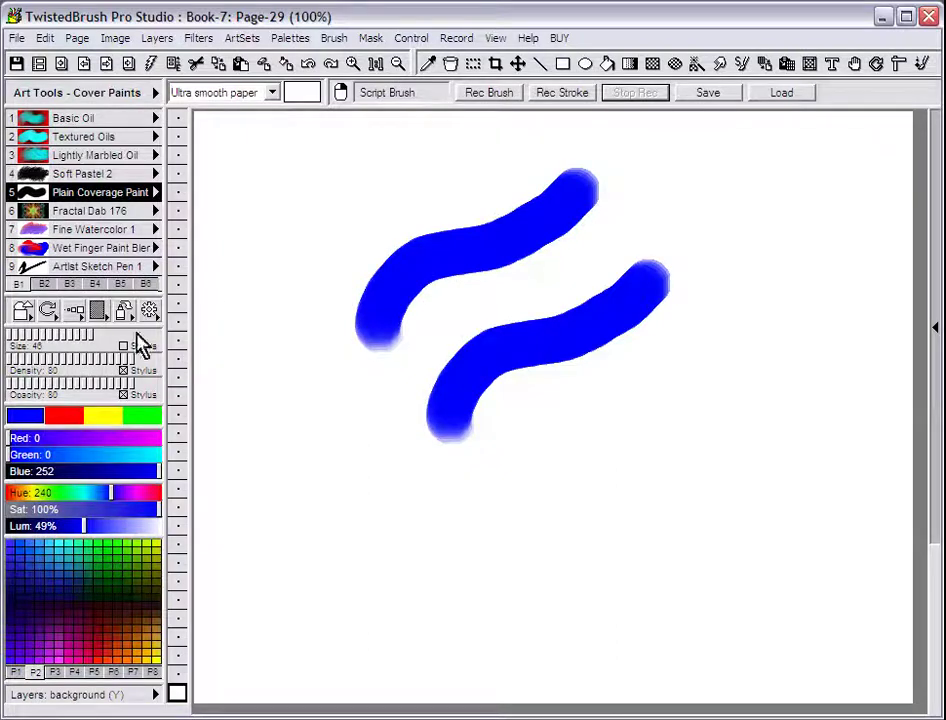
Replay the recorded stroke in red at size 28 on top of the lower blue stroke.
{"action": "left_click", "coordinate": [72, 337]}
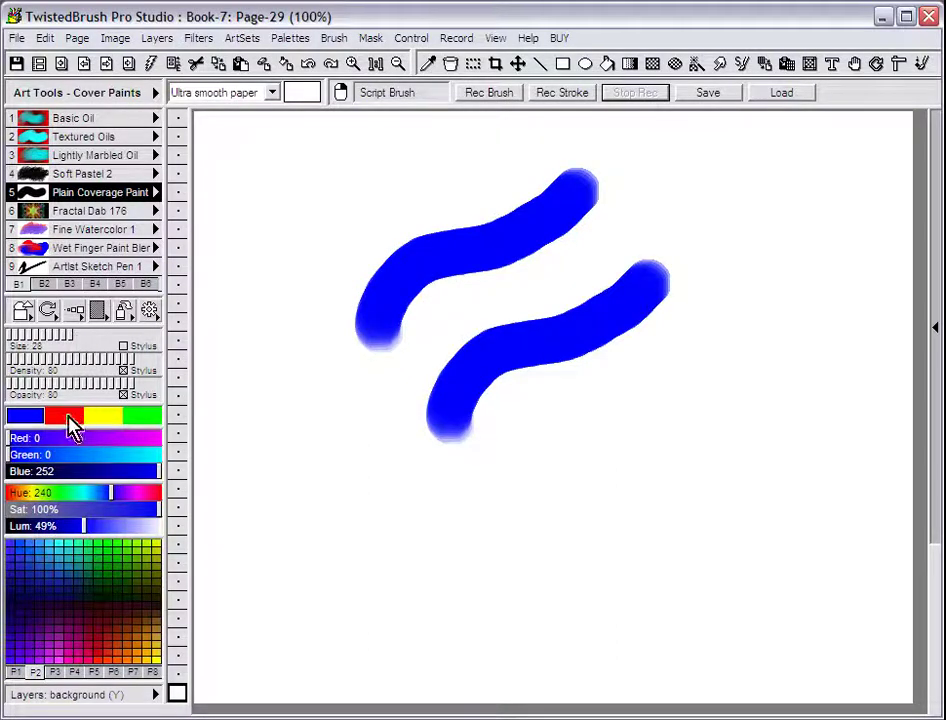
{"action": "left_click", "coordinate": [66, 416]}
{"action": "left_click", "coordinate": [447, 413]}
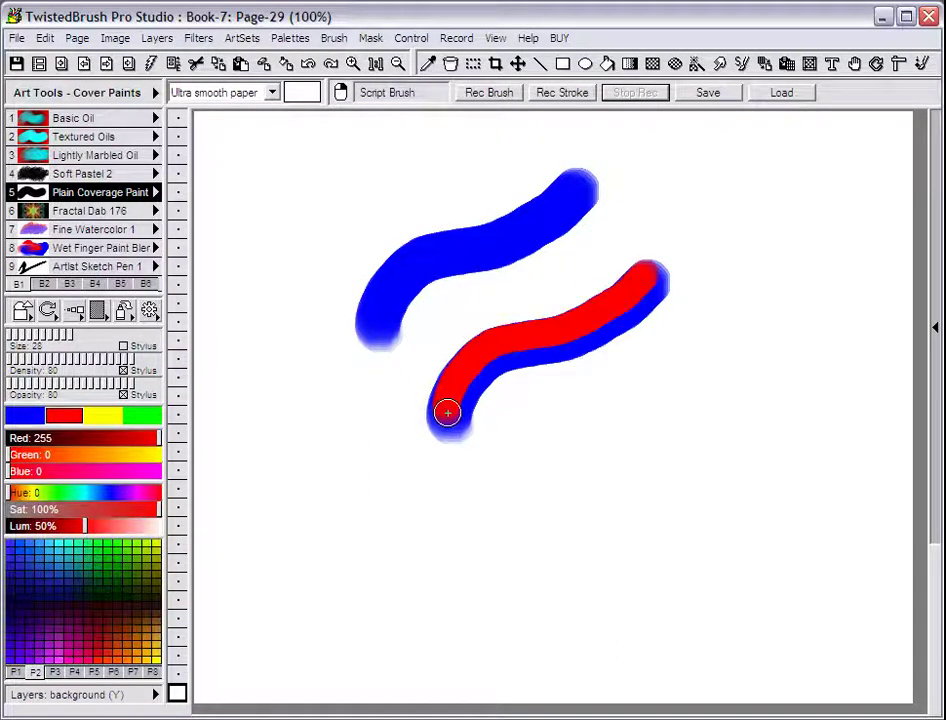
Replay the recorded stroke in yellow at size 10 over both of the existing wavy strokes.
{"action": "left_click", "coordinate": [90, 418]}
{"action": "left_click", "coordinate": [37, 337]}
{"action": "left_click", "coordinate": [442, 407]}
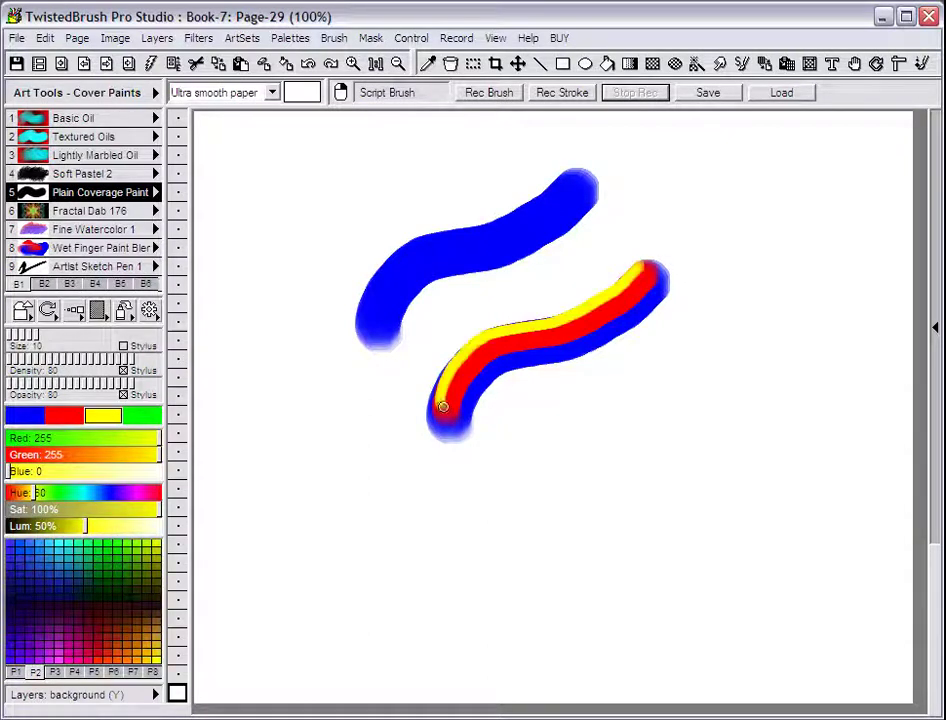
{"action": "left_click", "coordinate": [381, 319]}
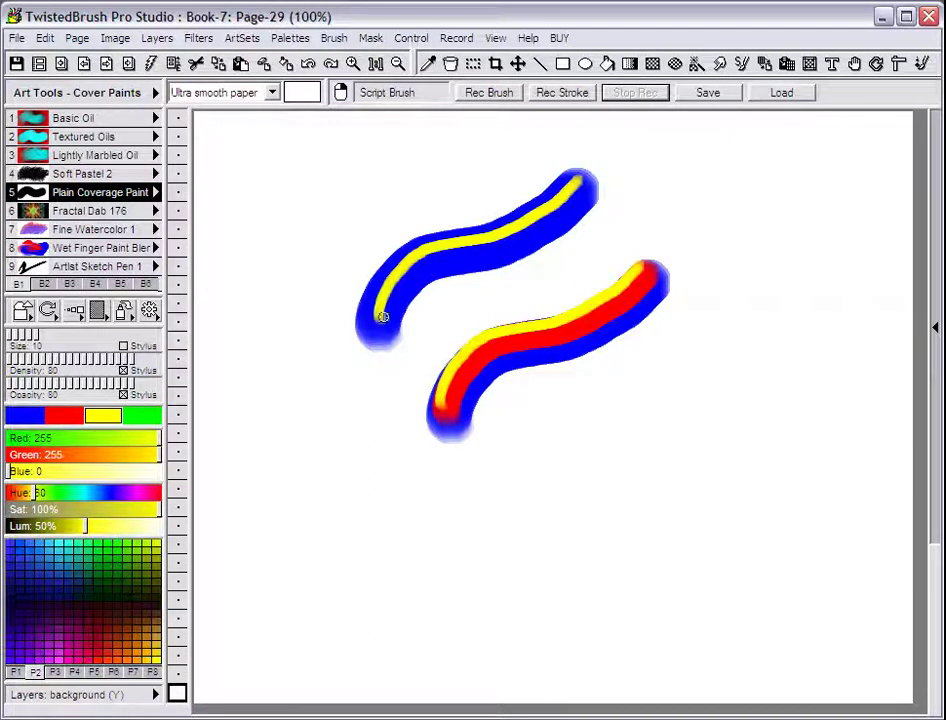
Replay the recorded stroke with Soft Pastel 2 at size 30, in yellow beside the lower stroke and repeatedly in blue across the artwork.
{"action": "left_click", "coordinate": [100, 175]}
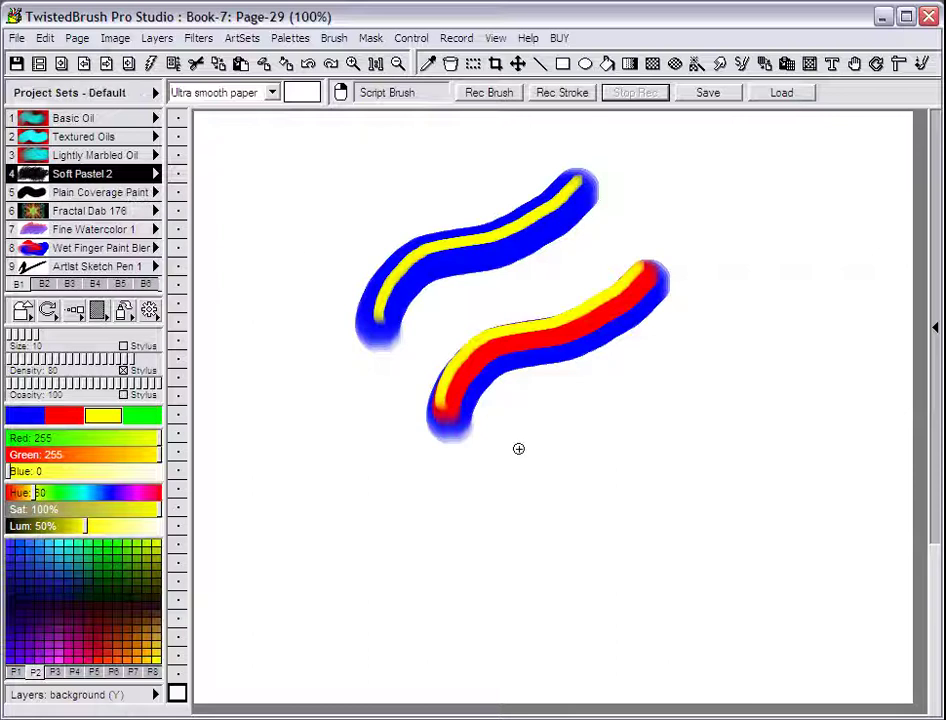
{"action": "left_click", "coordinate": [80, 334]}
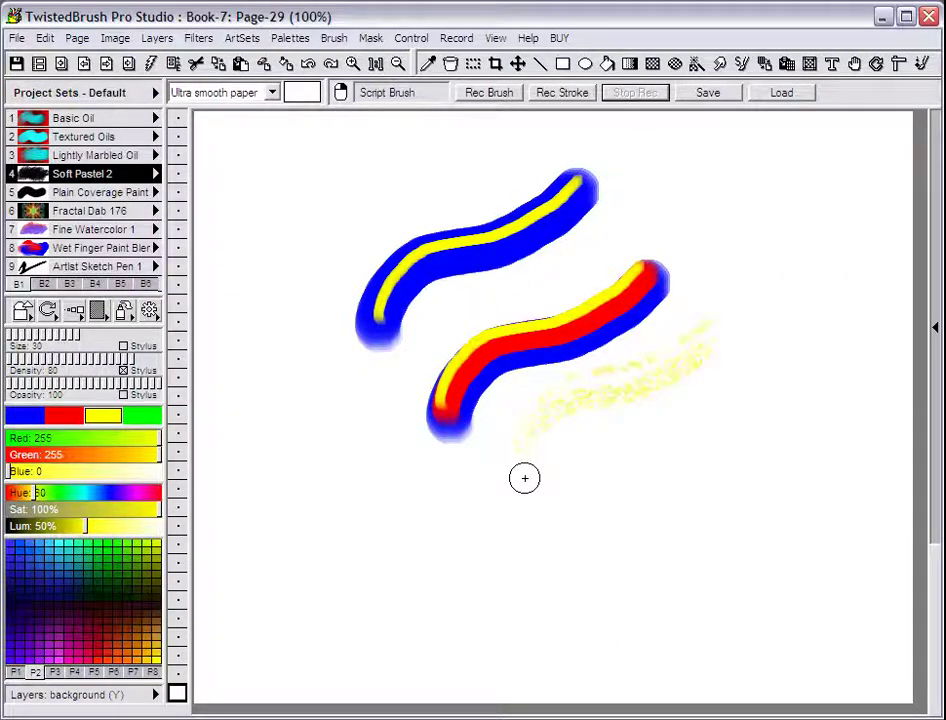
{"action": "left_click", "coordinate": [28, 416]}
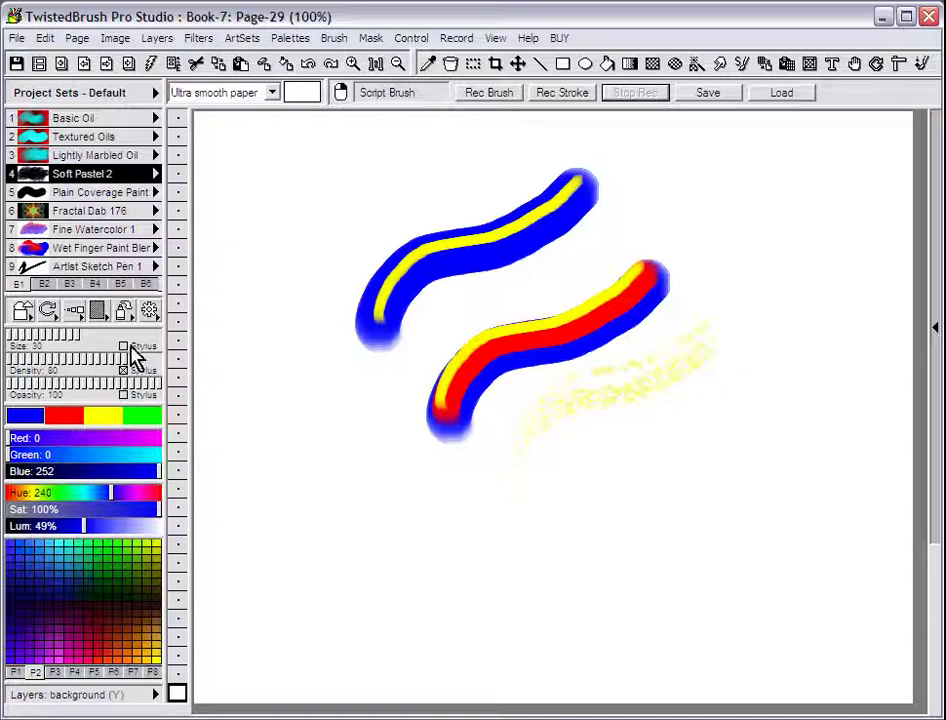
{"action": "left_click_drag", "start_coordinate": [588, 360], "coordinate": [393, 496]}
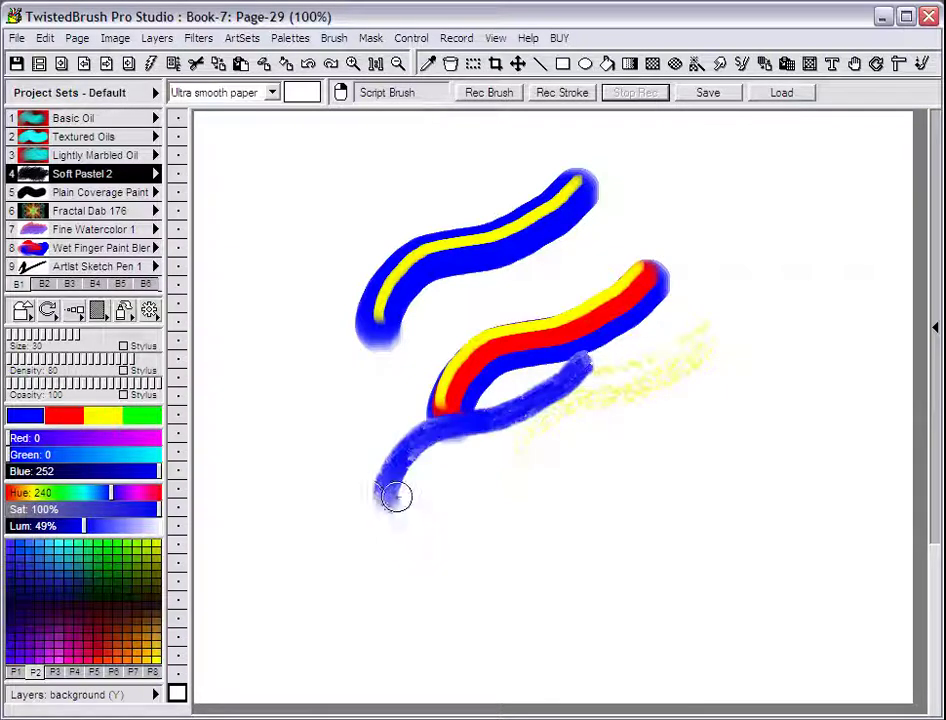
{"action": "left_click_drag", "start_coordinate": [530, 290], "coordinate": [342, 426]}
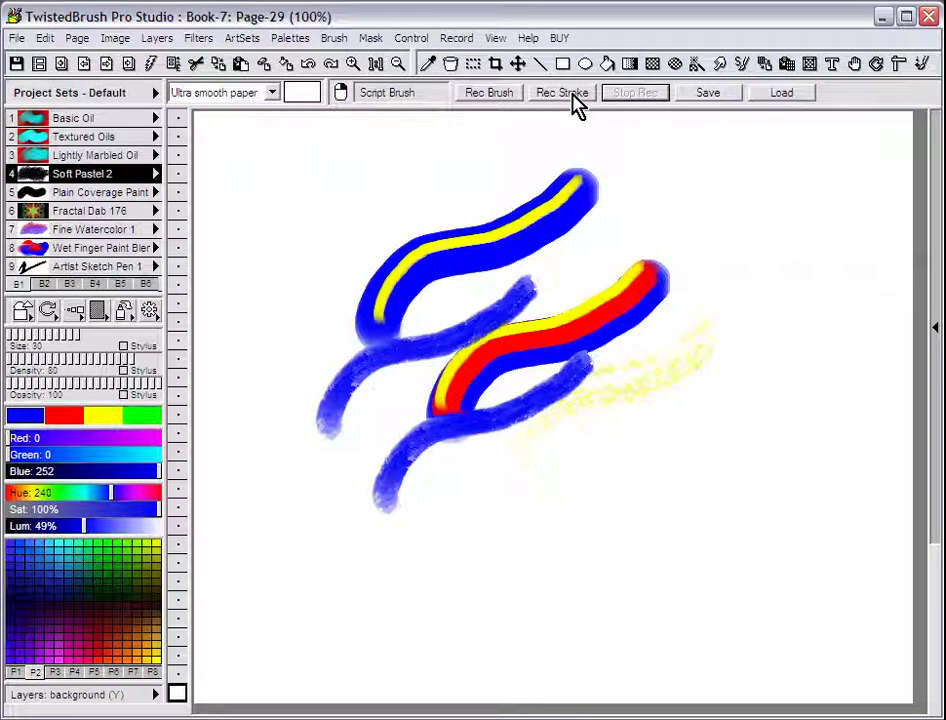
{"action": "left_click", "coordinate": [462, 338]}
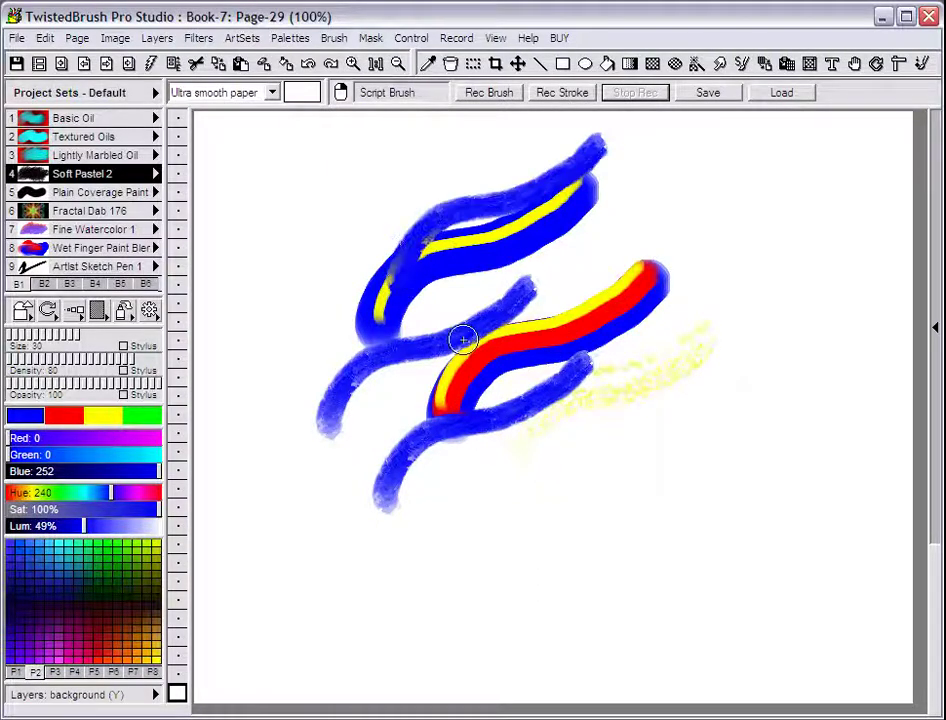
{"action": "left_click", "coordinate": [493, 393]}
{"action": "left_click", "coordinate": [496, 462]}
{"action": "left_click", "coordinate": [488, 519]}
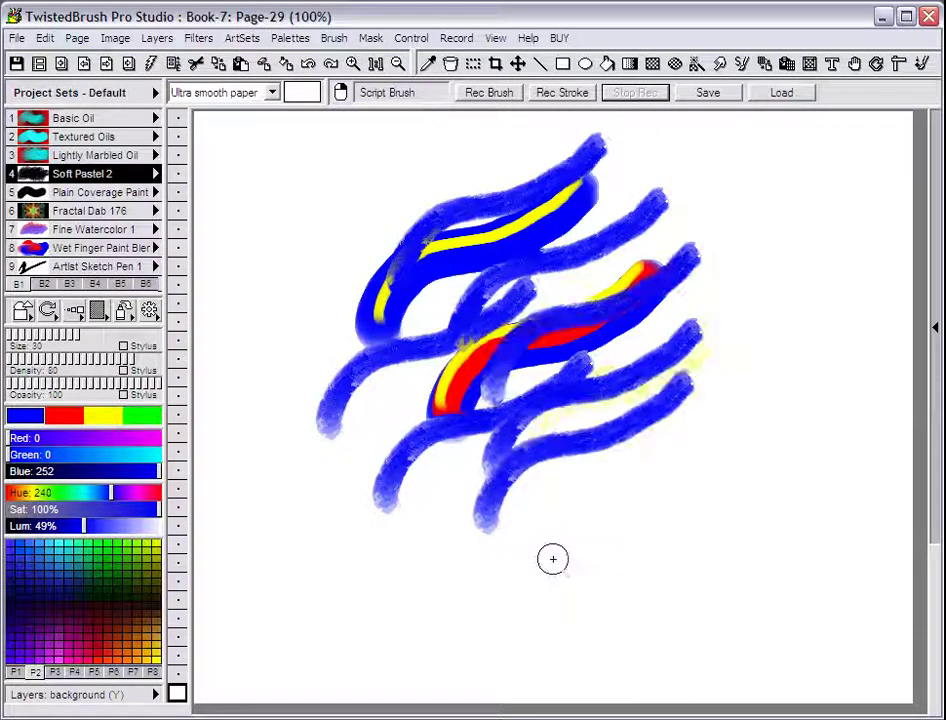
Replay the recorded blue pastel stroke once more below the existing strokes, and clear the page.
{"action": "left_click", "coordinate": [553, 557]}
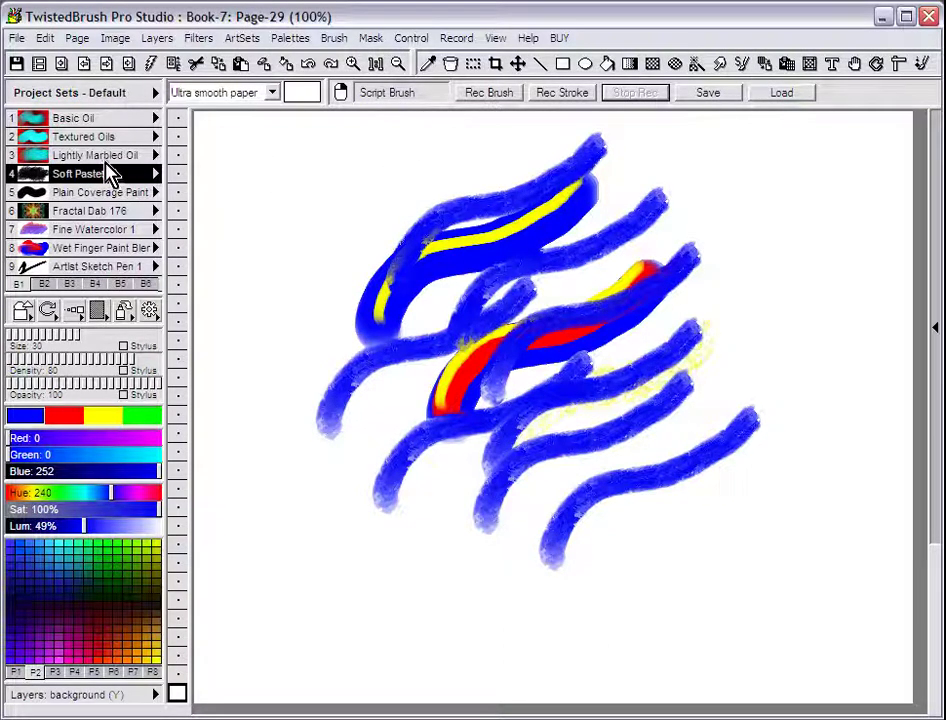
{"action": "left_click", "coordinate": [265, 66]}
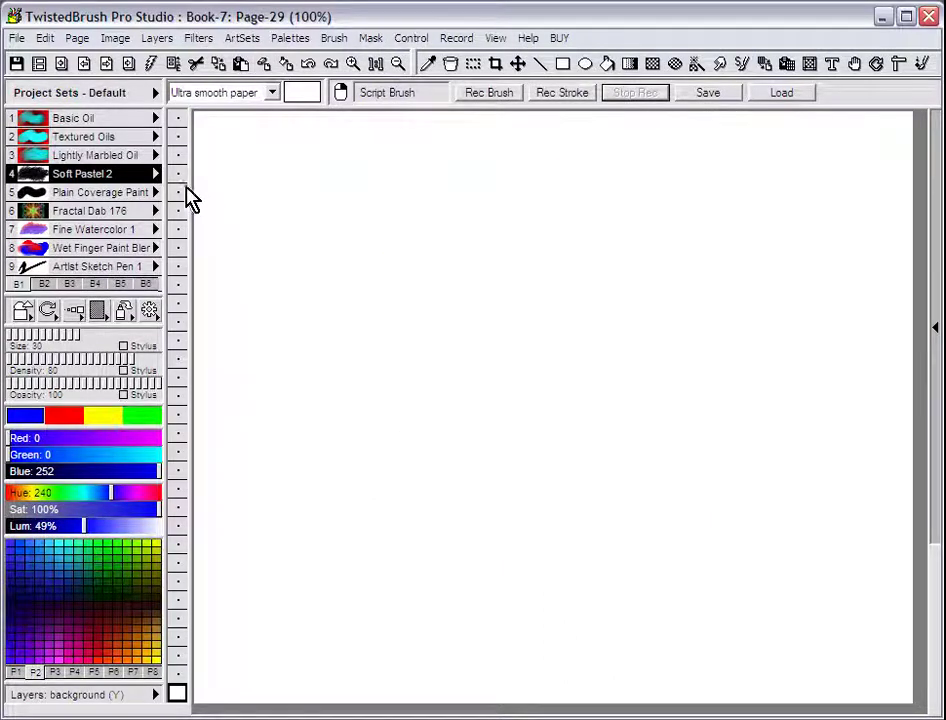
Record a short stroke with Fractal Dab 176 at size 90 to form a flower shape, and replay it once beside the original.
{"action": "left_click", "coordinate": [122, 213]}
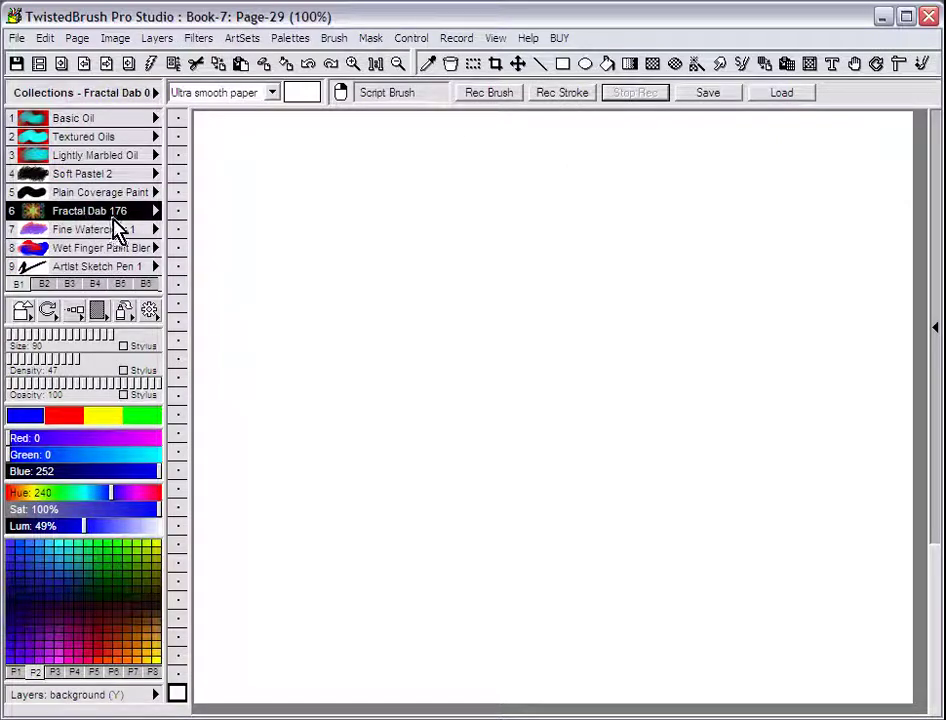
{"action": "left_click", "coordinate": [568, 96]}
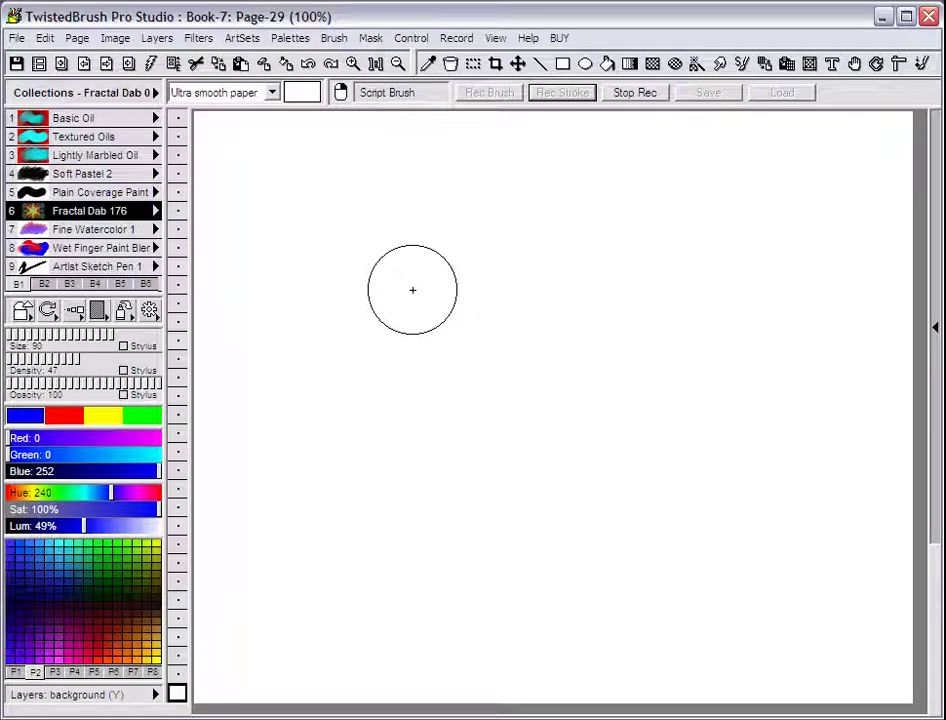
{"action": "mouse_move", "coordinate": [418, 291]}
{"action": "left_mouse_down"}
{"action": "mouse_move", "coordinate": [438, 261]}
{"action": "mouse_move", "coordinate": [372, 364]}
{"action": "mouse_move", "coordinate": [398, 363]}
{"action": "mouse_move", "coordinate": [437, 275]}
{"action": "left_mouse_up"}
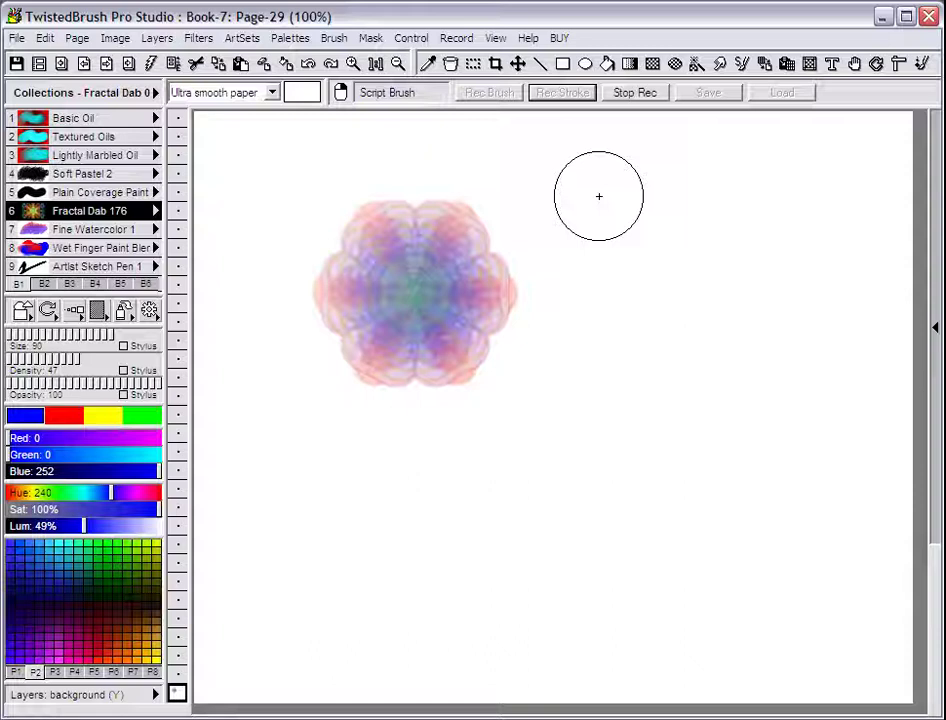
{"action": "left_click", "coordinate": [635, 93]}
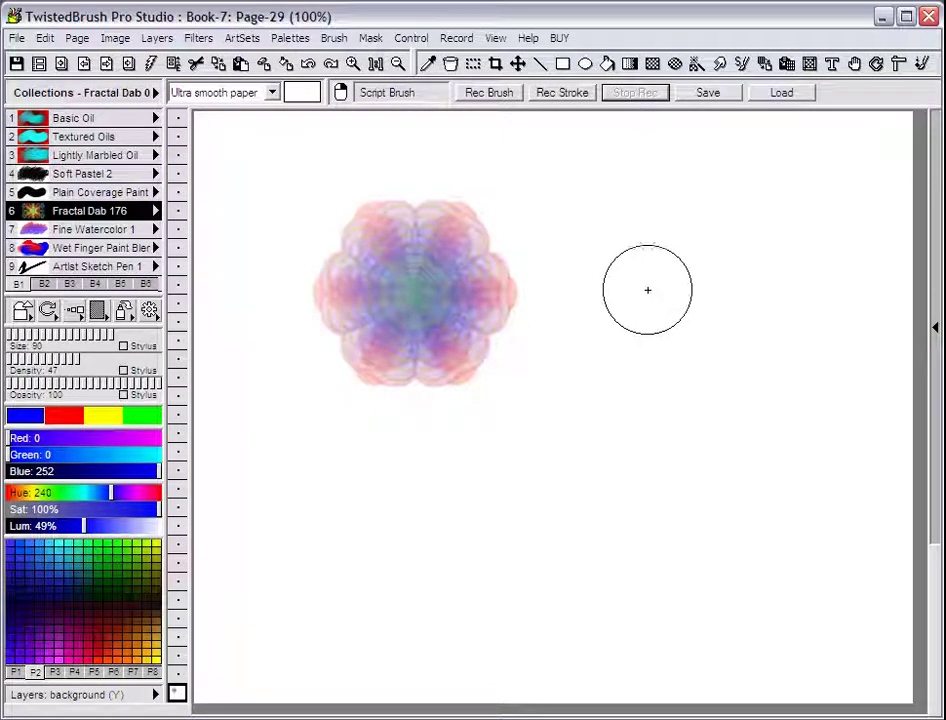
{"action": "left_click", "coordinate": [647, 290]}
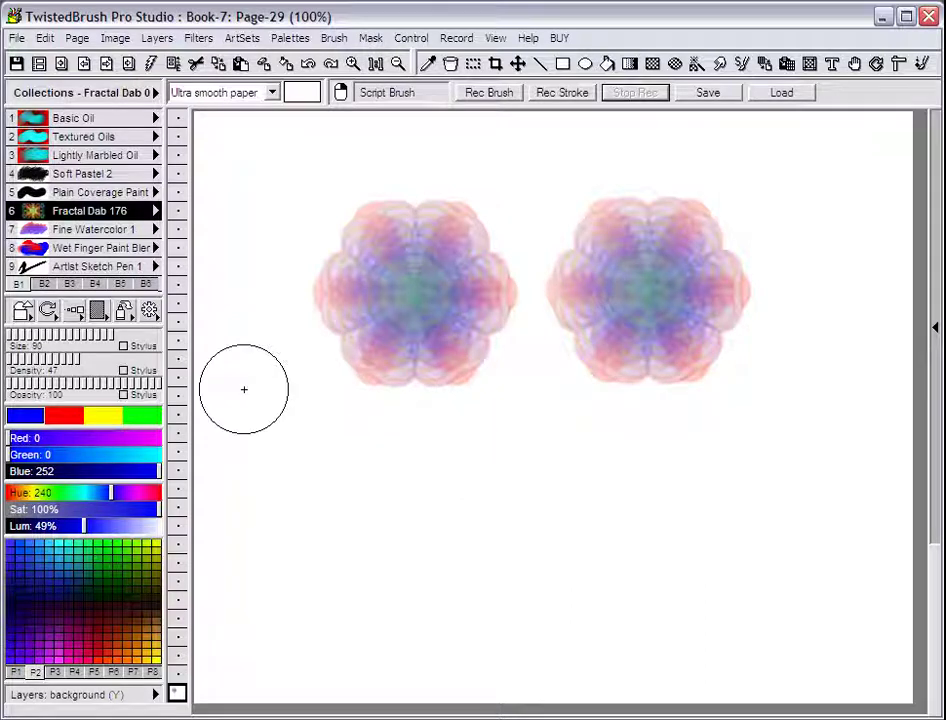
Apply the Yellow and Red color set from Colors - Combos 01, and replay the recorded stroke centered below the two flower shapes.
{"action": "left_click", "coordinate": [125, 313]}
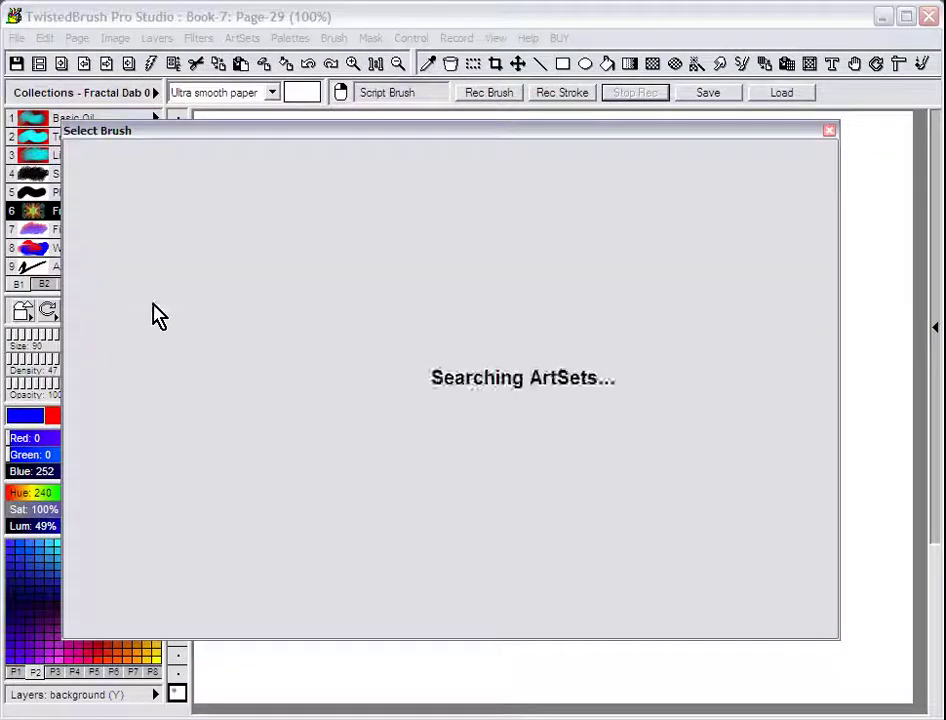
{"action": "left_click", "coordinate": [158, 183]}
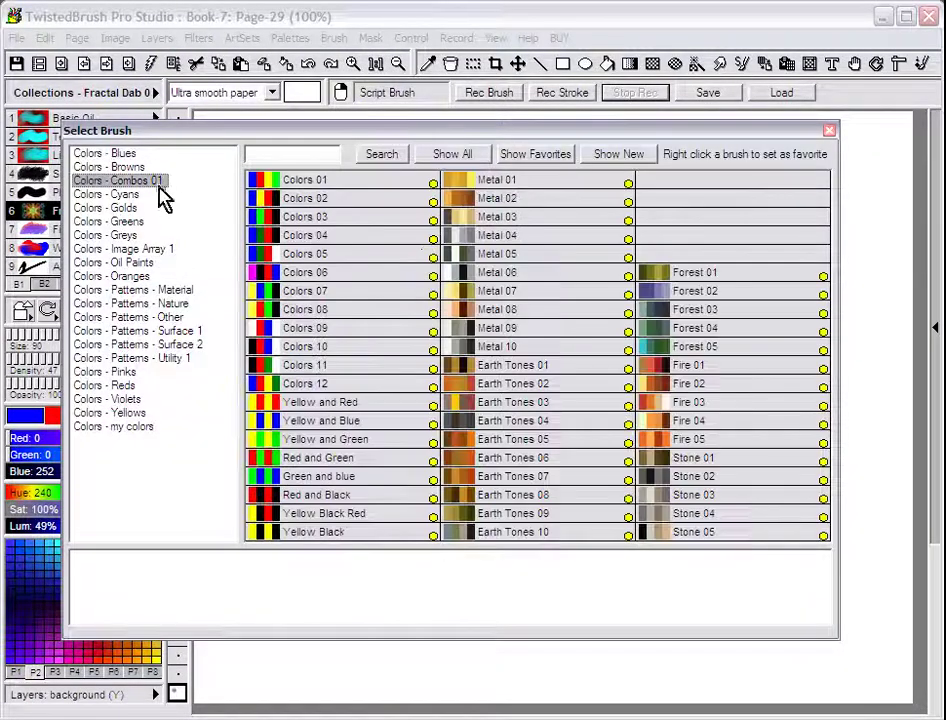
{"action": "left_click", "coordinate": [310, 403]}
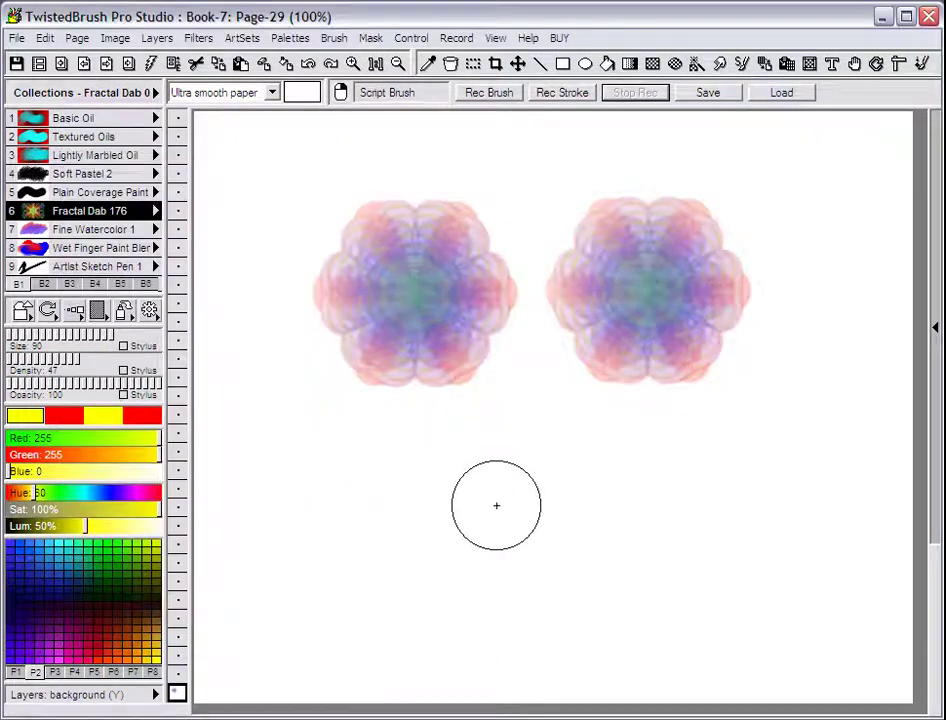
{"action": "left_click", "coordinate": [497, 508]}
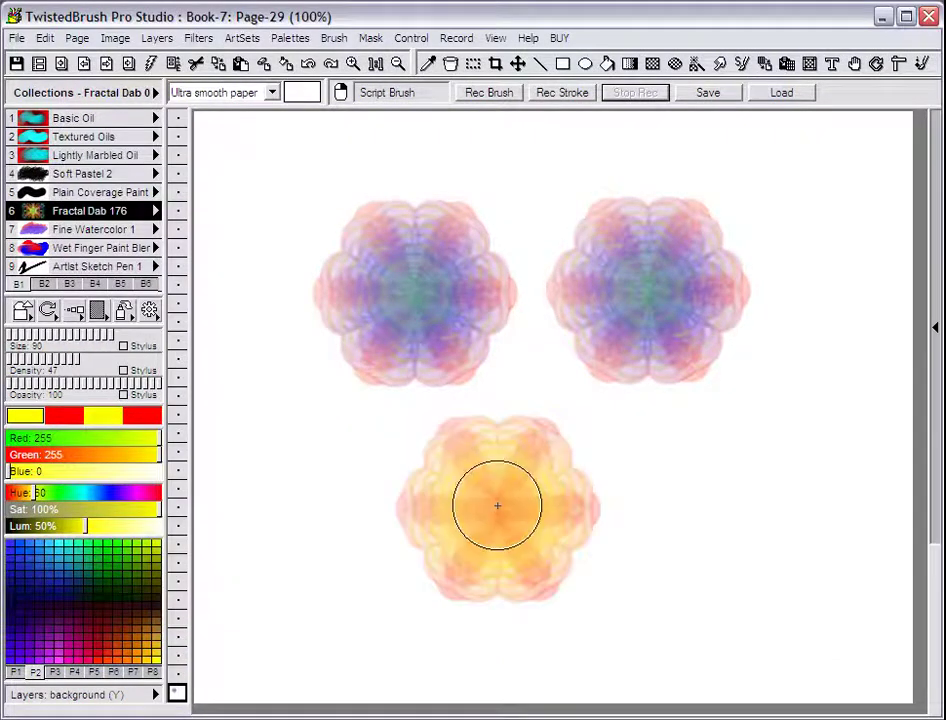